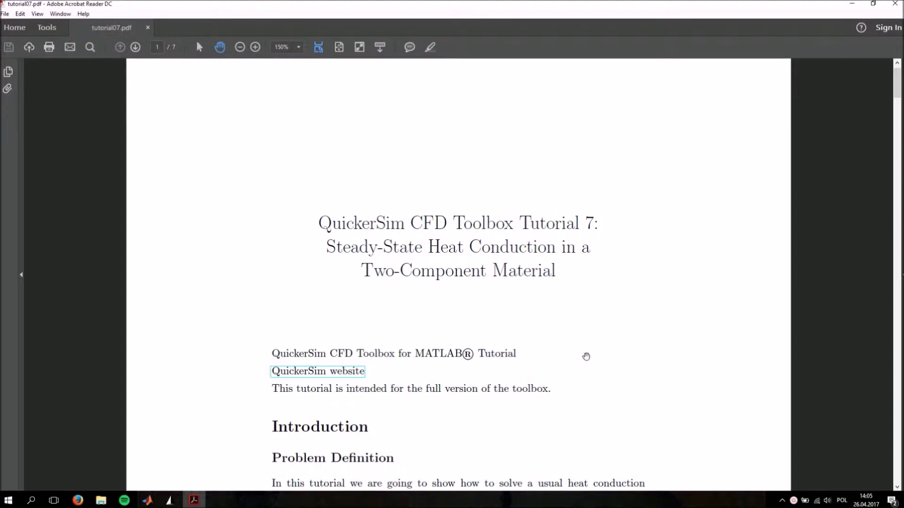
- Scroll the tutorial07.pdf Problem Definition down to the brick geometry figure, then return to tutorial07.m in MATLAB
drag(586, 356, 604, 304)
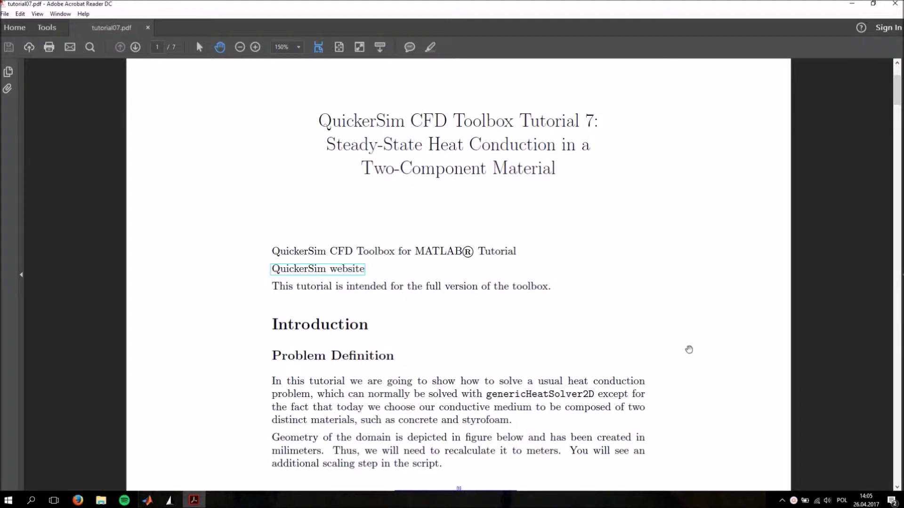
scroll(687, 396, down, 1)
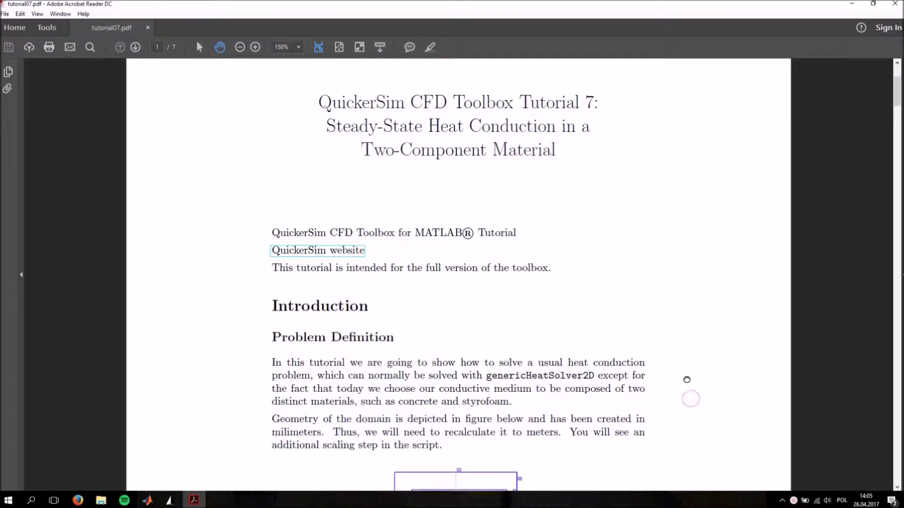
drag(691, 394, 690, 399)
scroll(690, 395, up, 1)
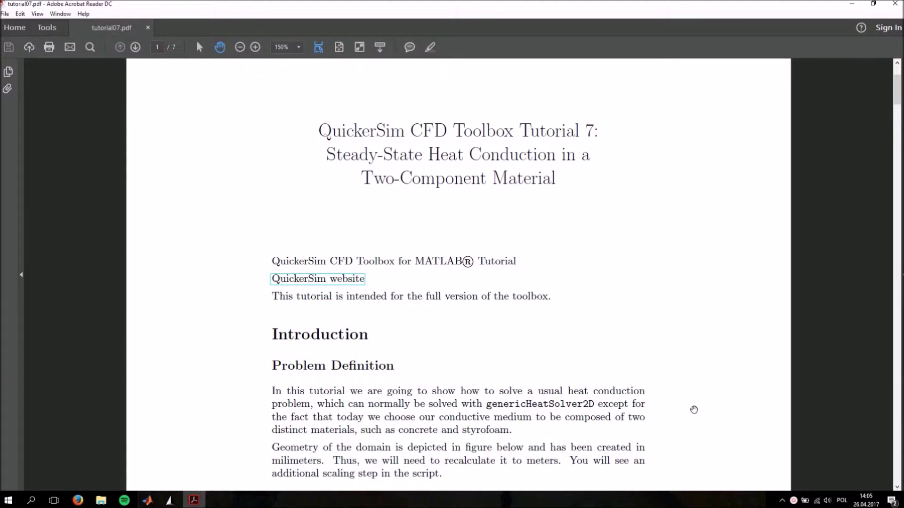
drag(693, 408, 692, 366)
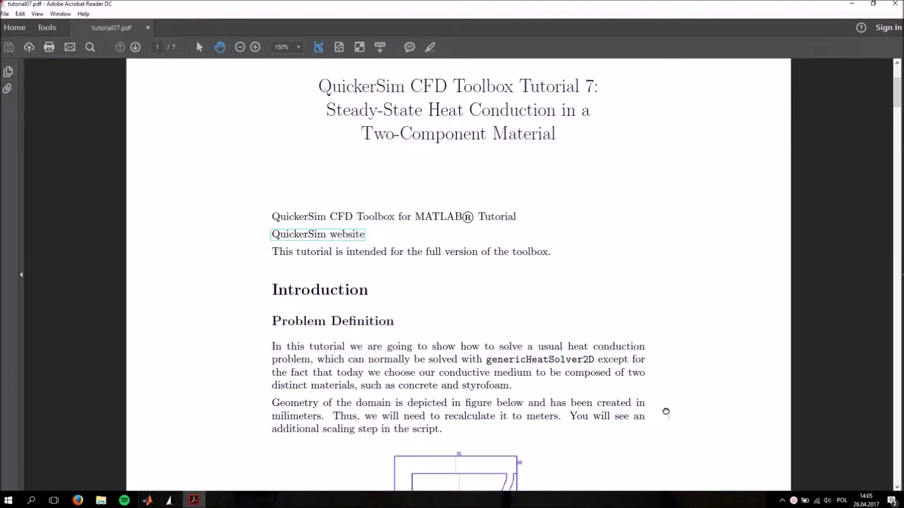
drag(666, 411, 676, 303)
scroll(666, 365, down, 1)
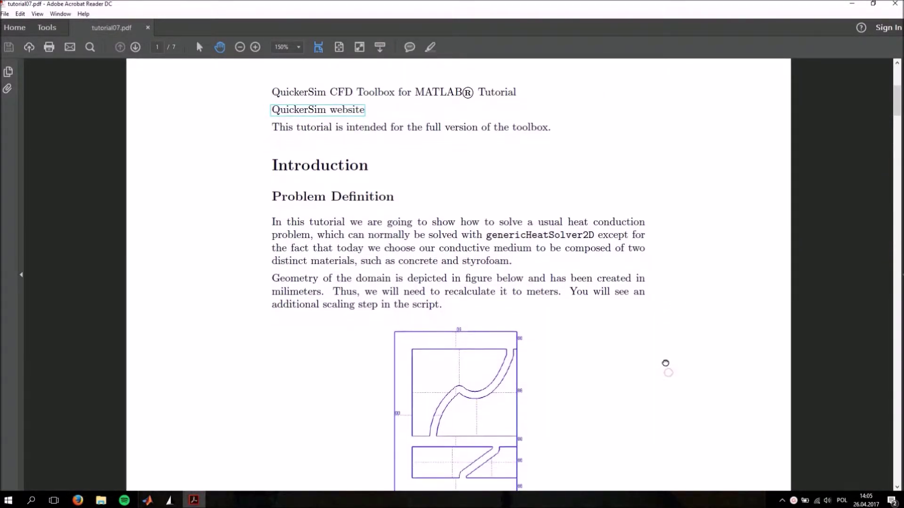
scroll(663, 356, down, 1)
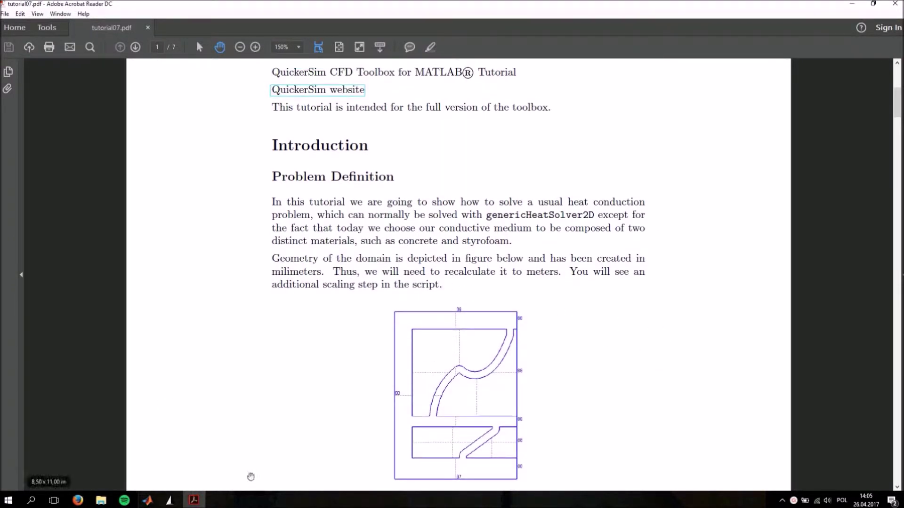
click(148, 501)
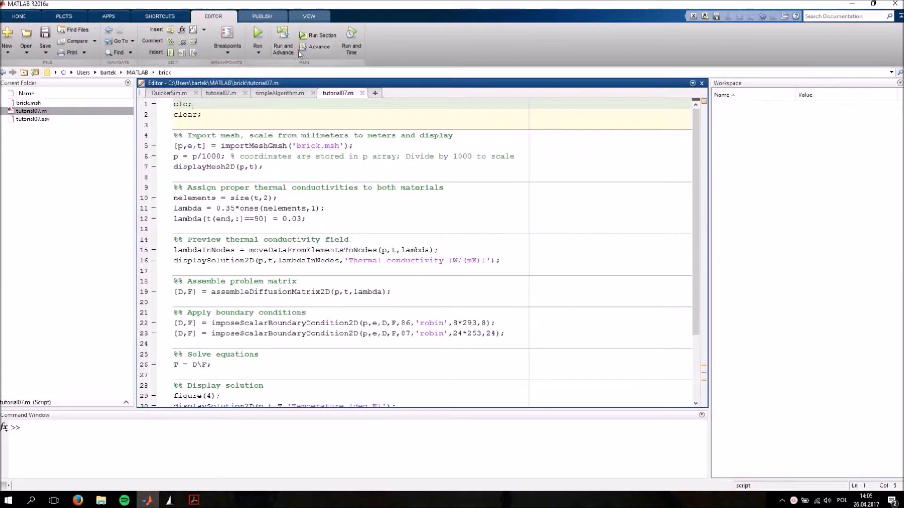
- Run the clear-all and mesh-import sections and maximize the brick mesh plot in Figure 1
click(283, 35)
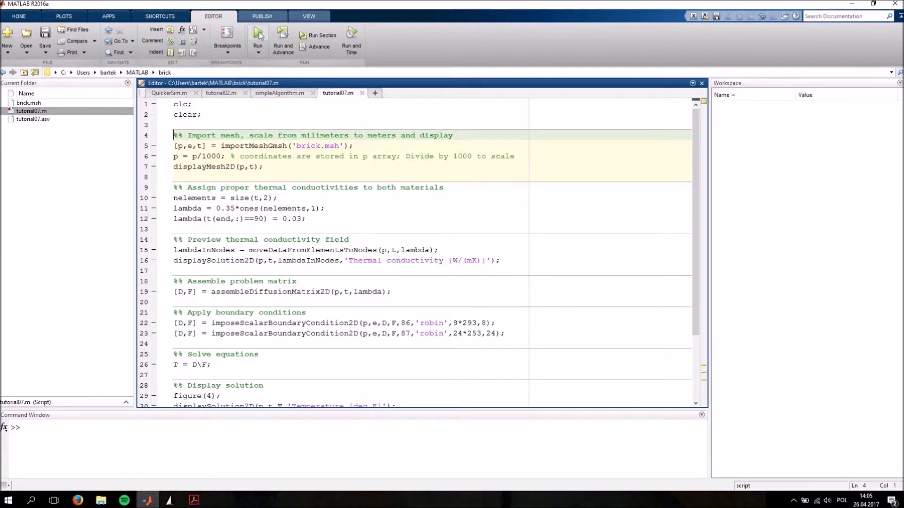
click(294, 46)
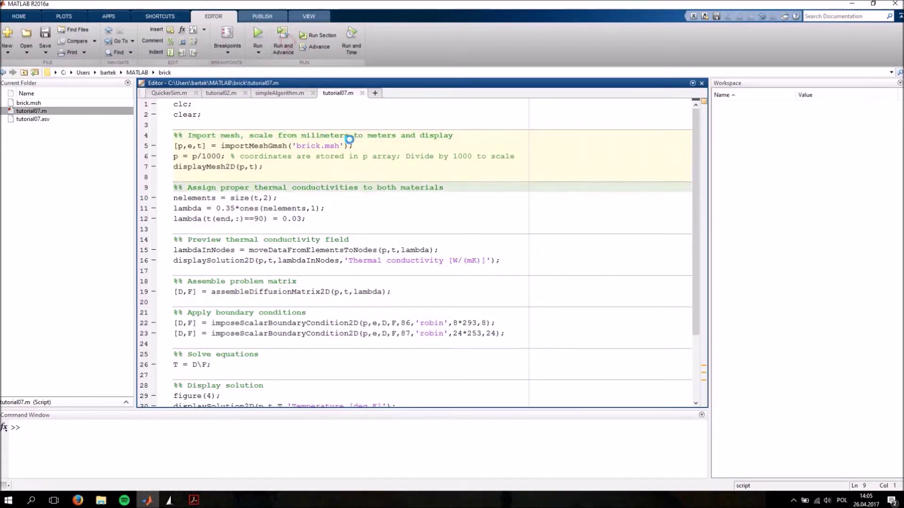
click(551, 15)
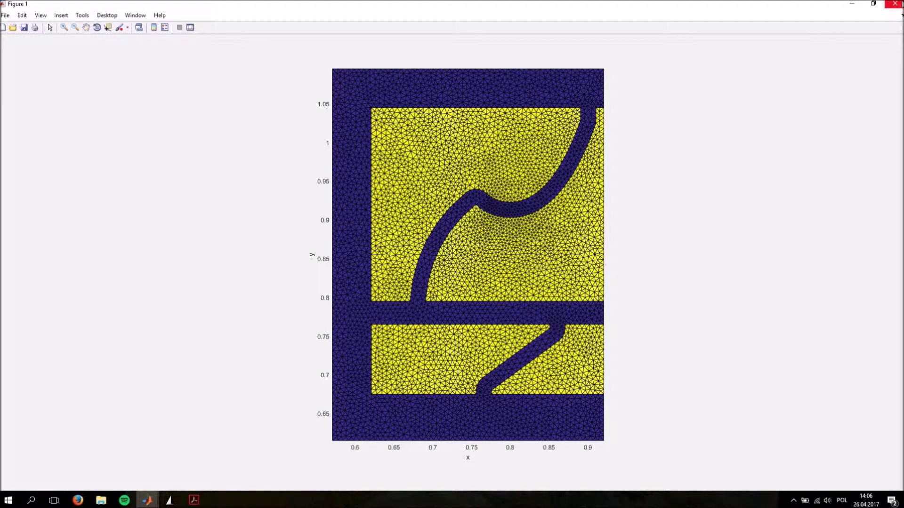
click(895, 3)
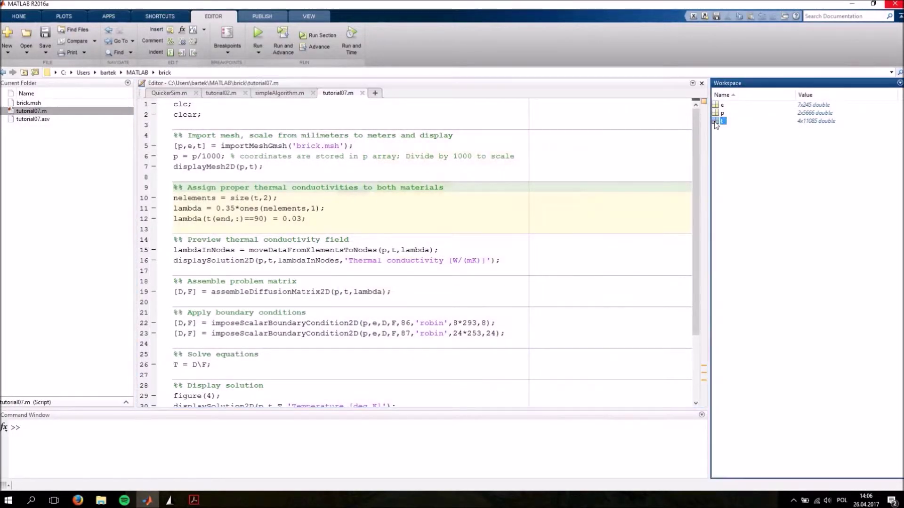
- Inspect row 4 of the element array t for material ids 89 and 90, then bring up the PDF
double_click(714, 121)
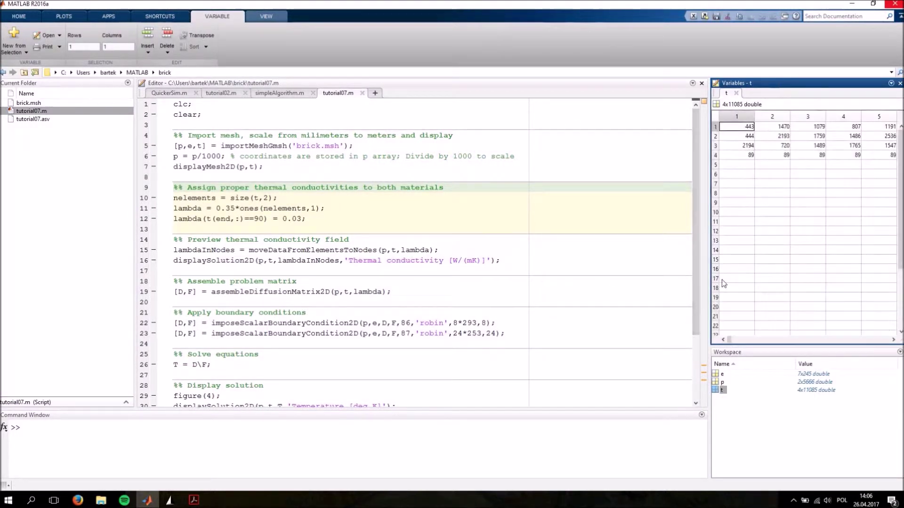
click(748, 155)
click(771, 155)
click(812, 156)
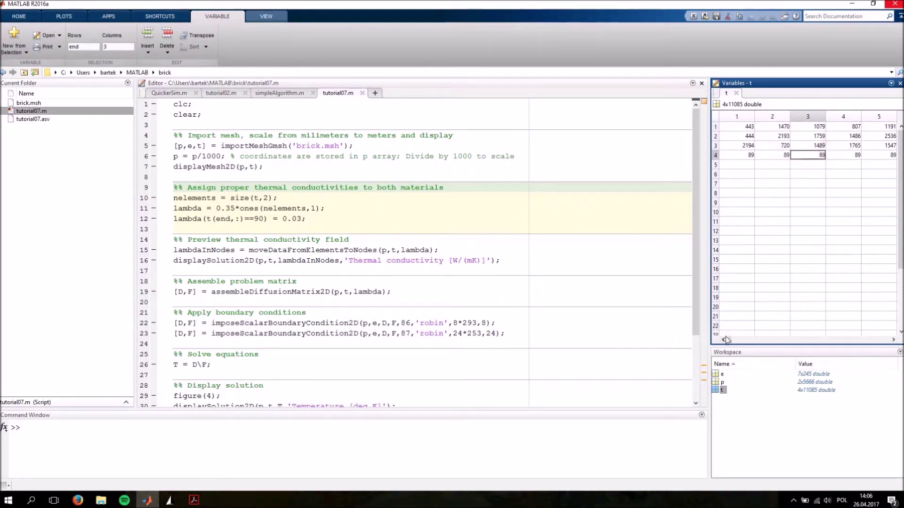
drag(728, 340, 840, 344)
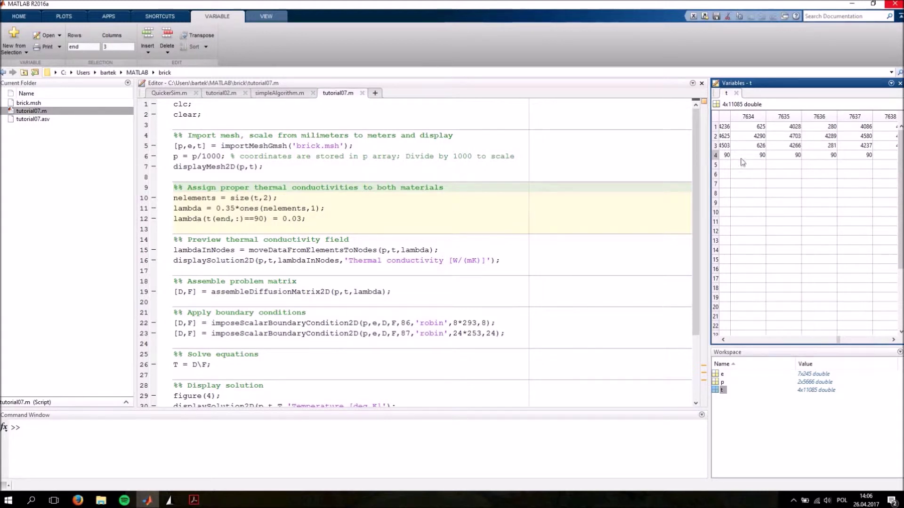
click(335, 219)
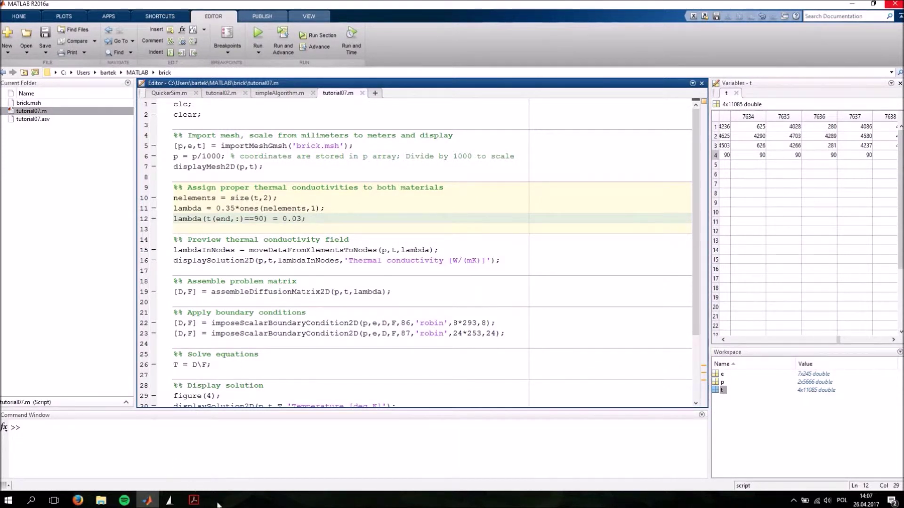
click(194, 502)
- Show page 2's Mesh Preparation passage (concrete id 89, styrofoam id 90), then return to the MATLAB script
scroll(660, 337, down, 10)
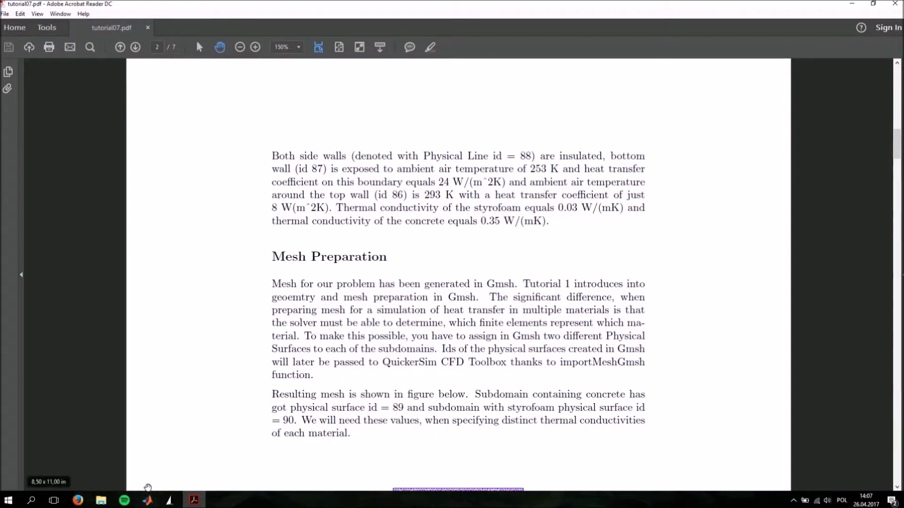
click(148, 501)
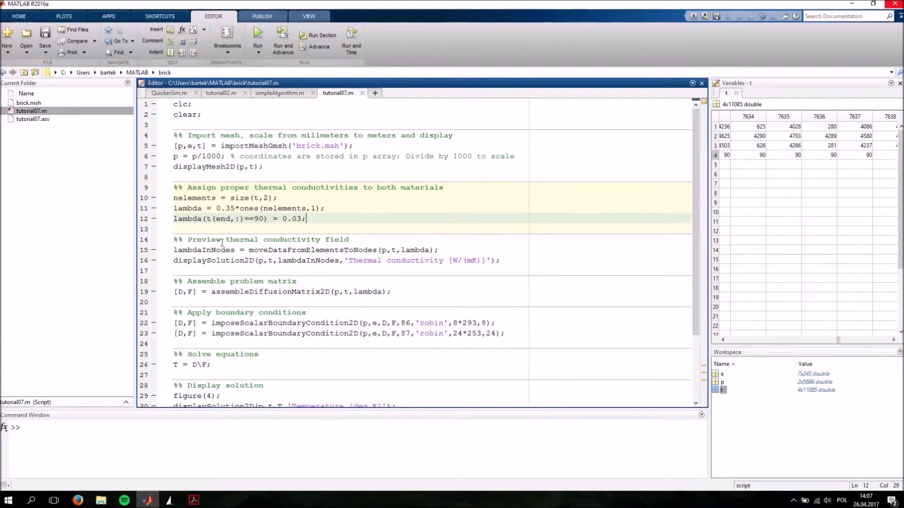
- Run the conductivity assignment and preview sections and maximize the 0.35 / 0.03 W/(mK) conductivity plot
click(288, 44)
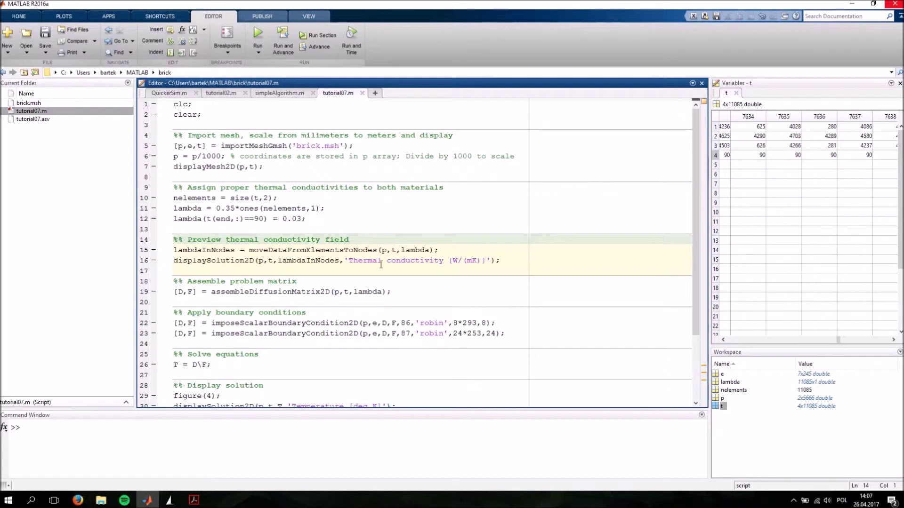
click(442, 250)
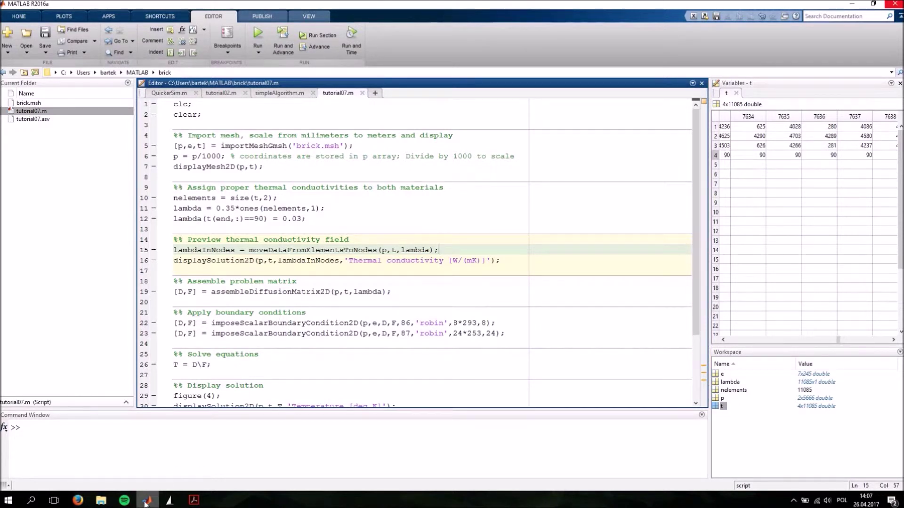
mouse_move(145, 503)
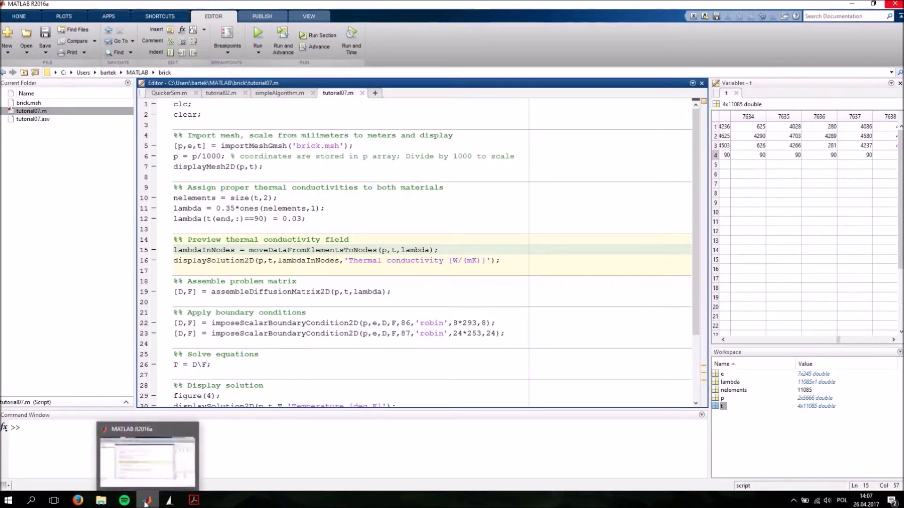
click(277, 47)
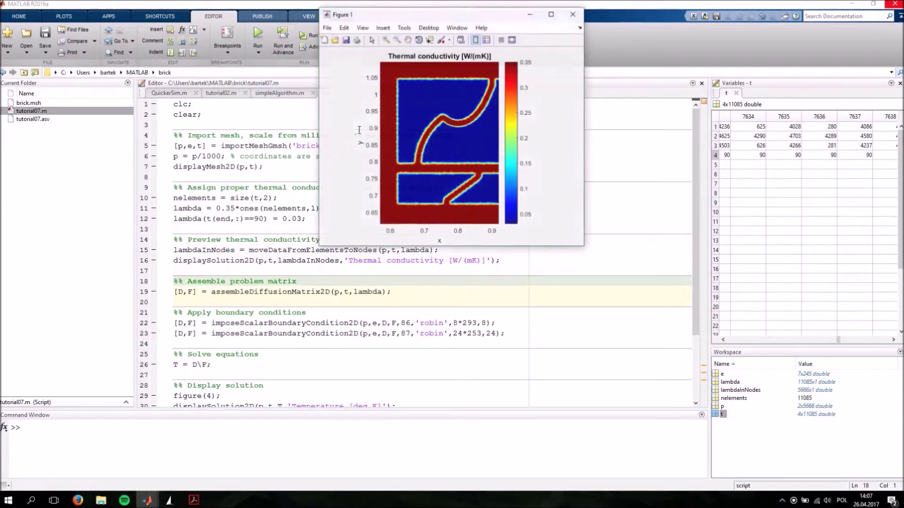
click(554, 16)
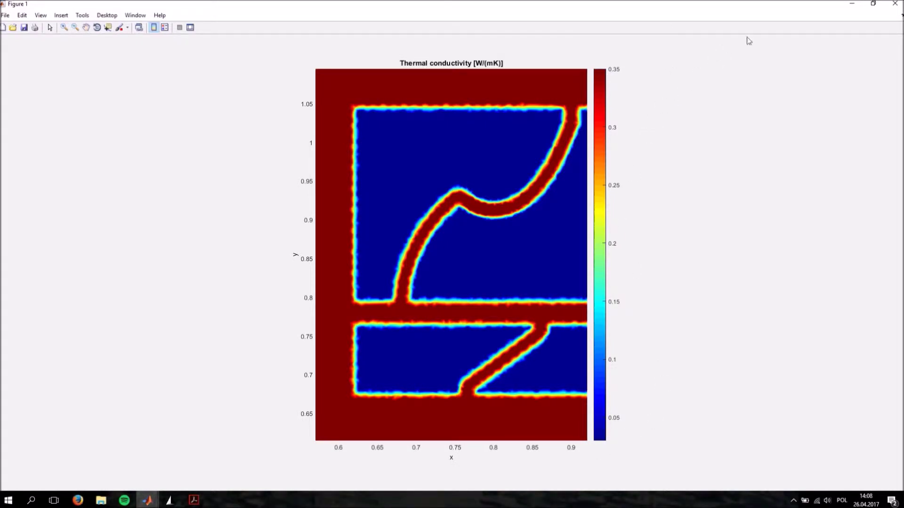
- Close the conductivity plot and run Assemble problem matrix to create the 5666x5666 matrix D and vector F
click(895, 4)
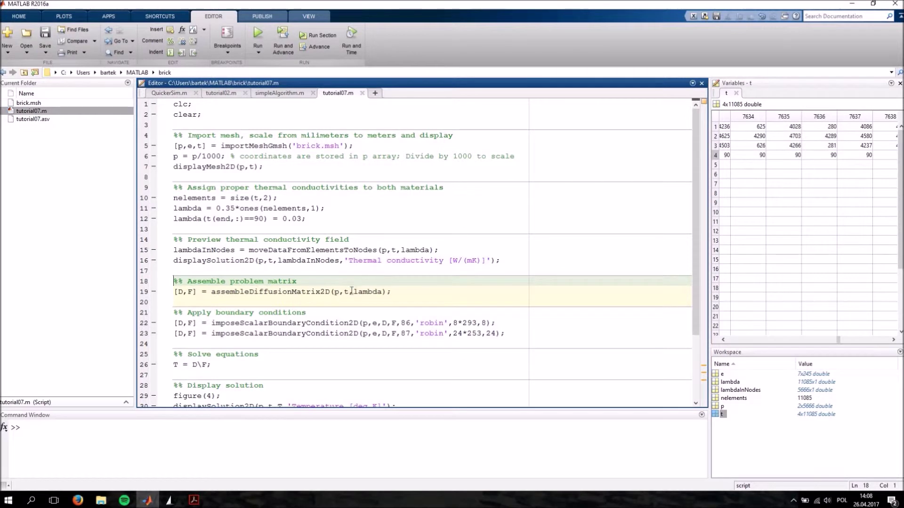
click(280, 39)
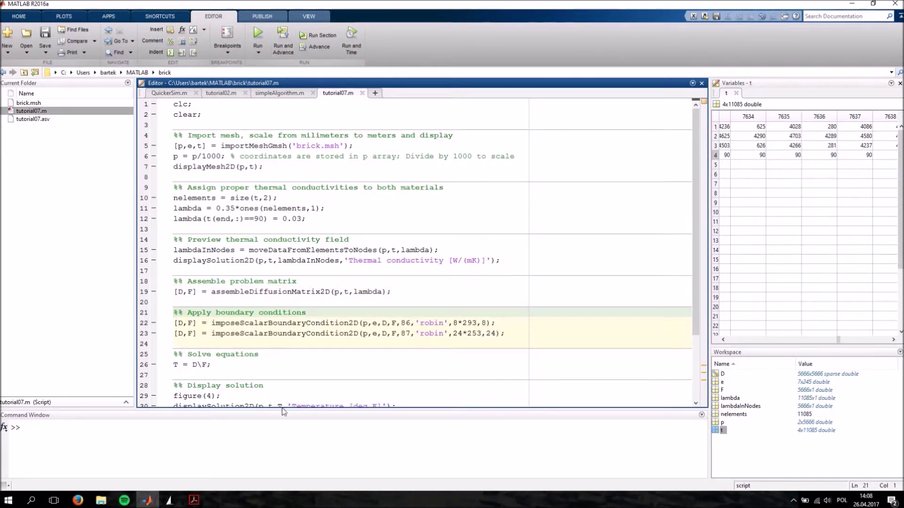
- Read the Robin boundary condition explanation in the PDF's page-3 Mathematical Model section, then return to MATLAB
key(alt+Tab)
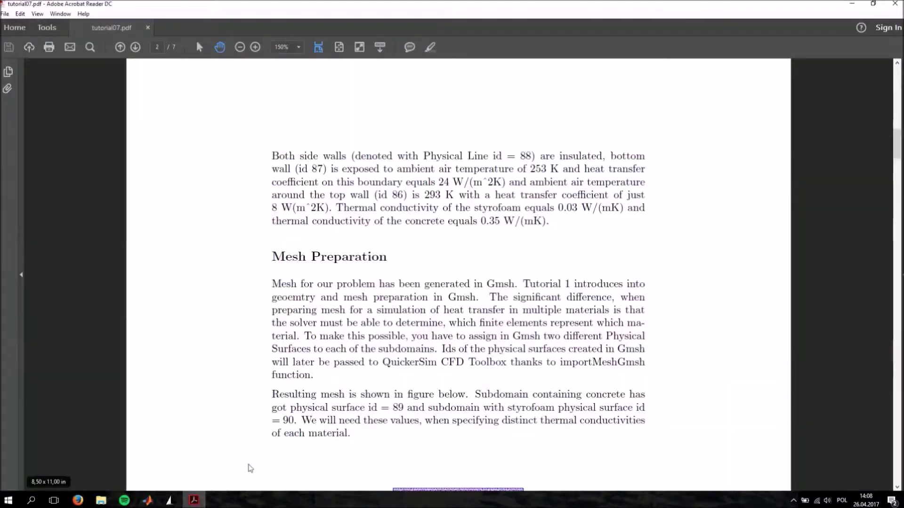
scroll(427, 248, down, 5)
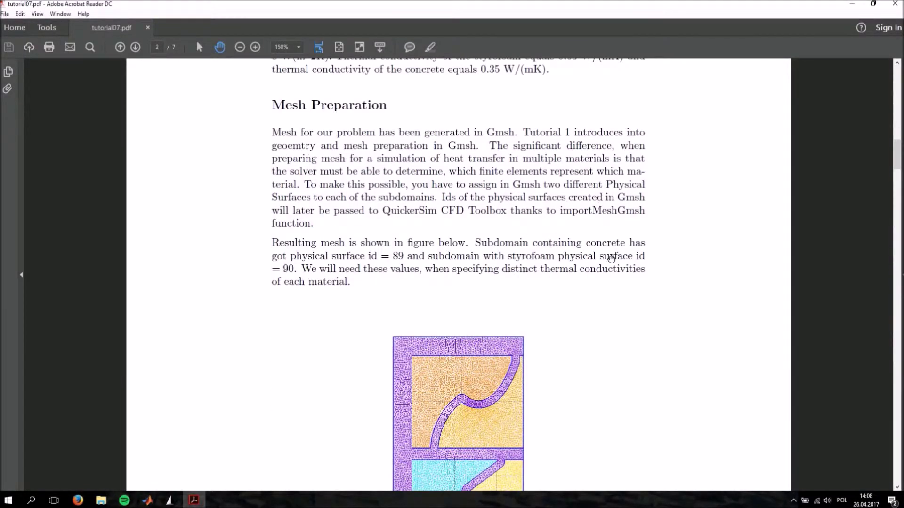
scroll(621, 264, down, 3)
scroll(622, 225, down, 14)
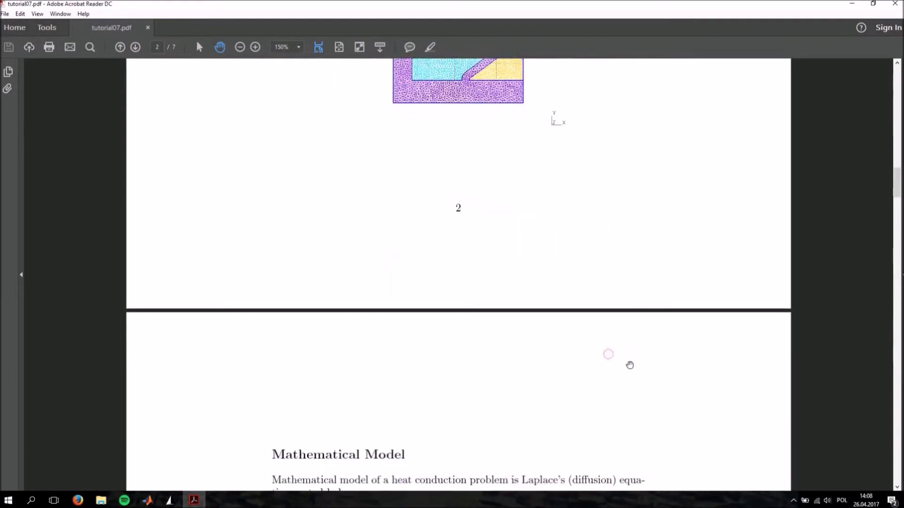
mouse_move(740, 362)
mouse_down()
mouse_move(740, 371)
mouse_move(742, 343)
mouse_move(740, 360)
mouse_up()
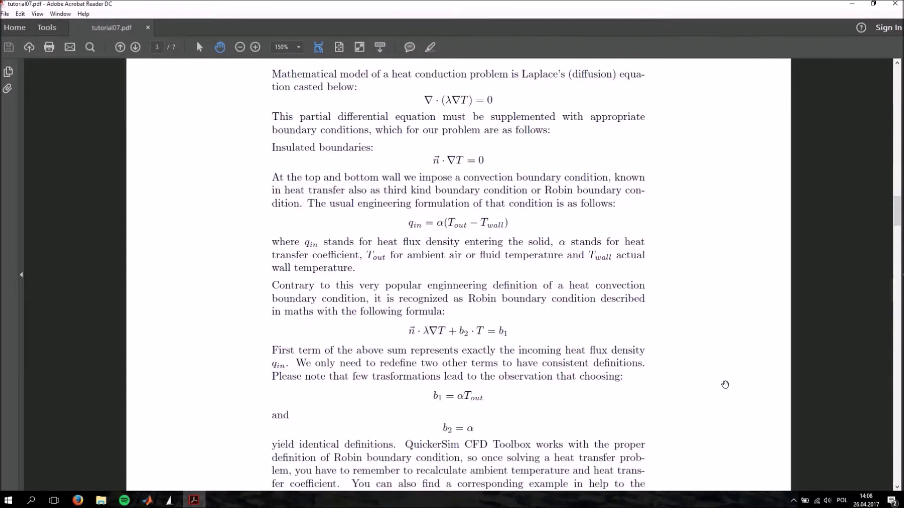
scroll(735, 357, down, 2)
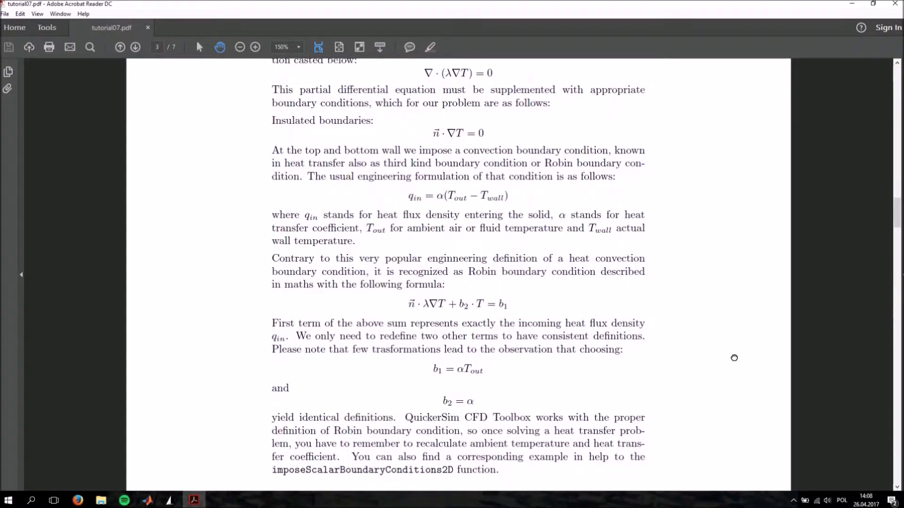
scroll(733, 359, down, 1)
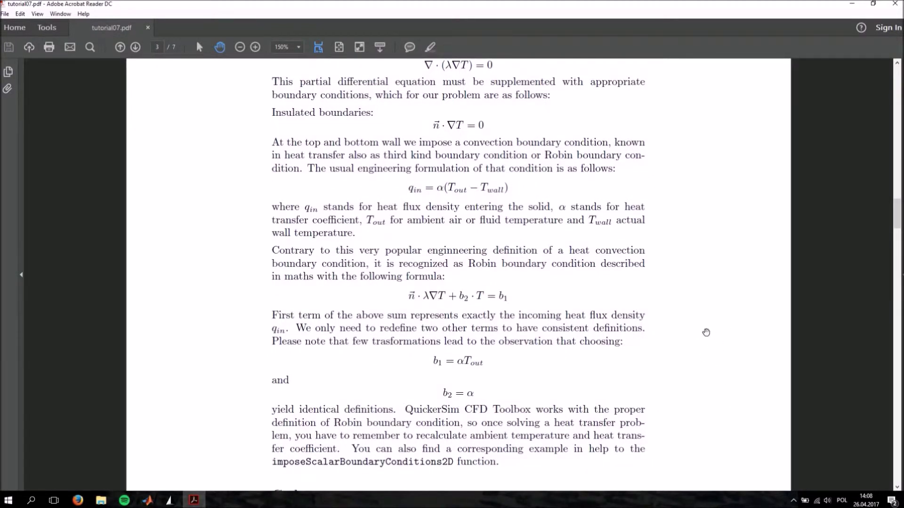
scroll(701, 265, up, 2)
scroll(704, 266, down, 2)
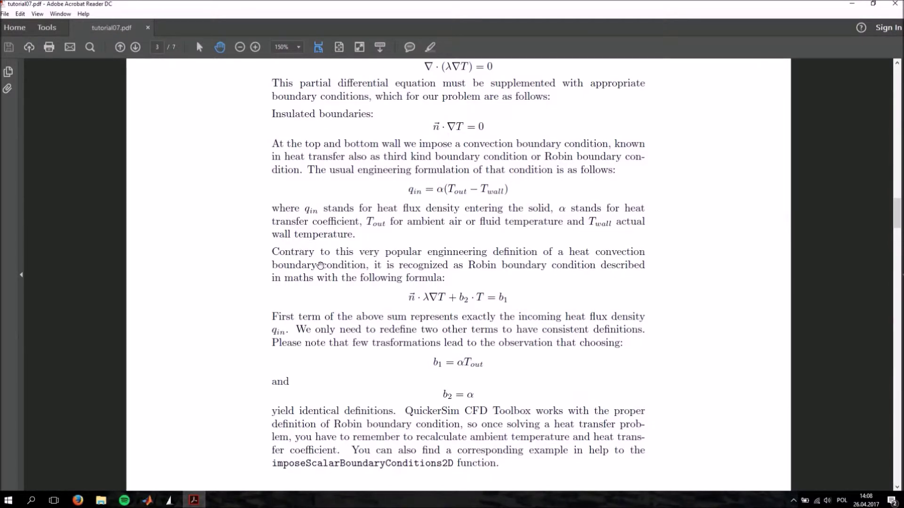
click(146, 501)
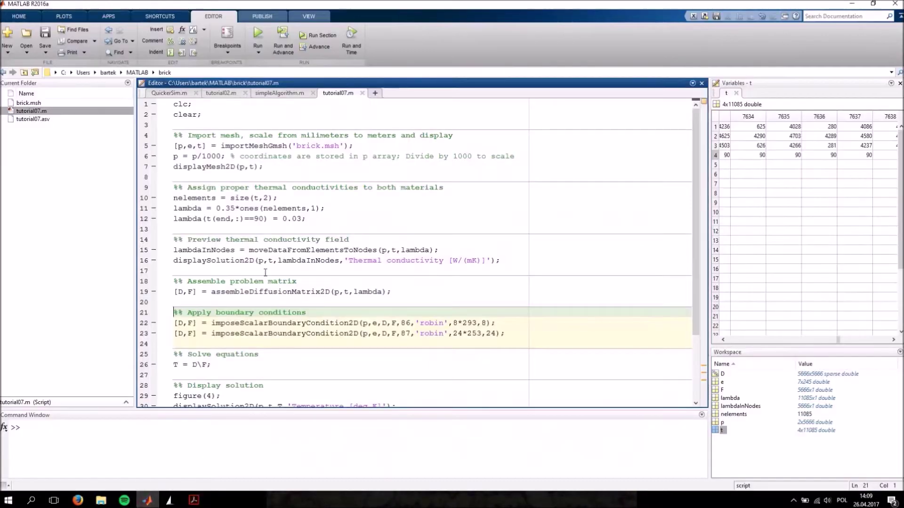
- Highlight boundary ids 86 and 87, then run the boundary-condition and T = D\F solve sections
double_click(406, 324)
double_click(404, 334)
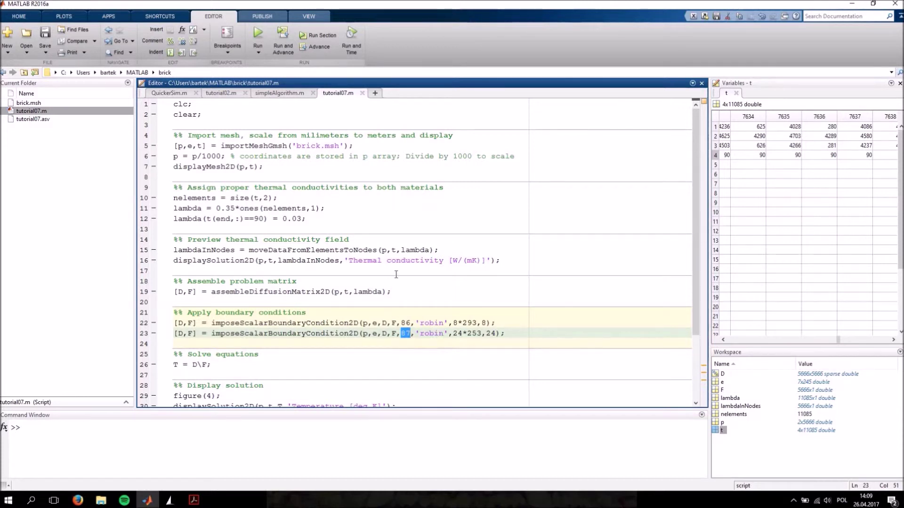
click(535, 330)
click(281, 36)
click(281, 37)
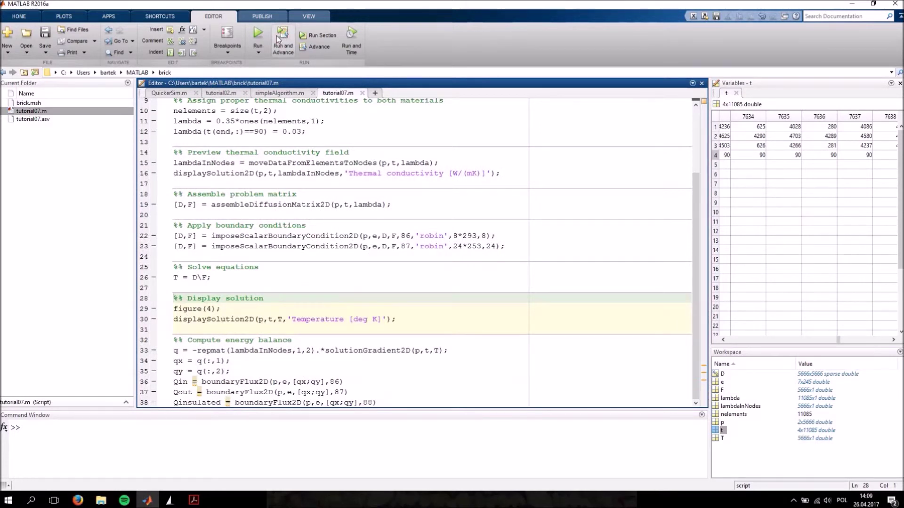
- View the 255–290 K temperature field full screen in Figure 4, close it, and run the energy balance
click(278, 38)
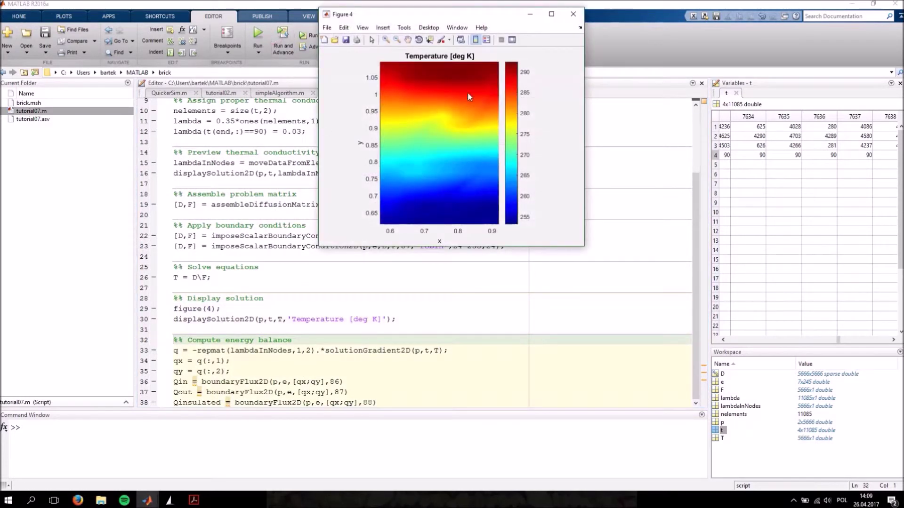
click(552, 16)
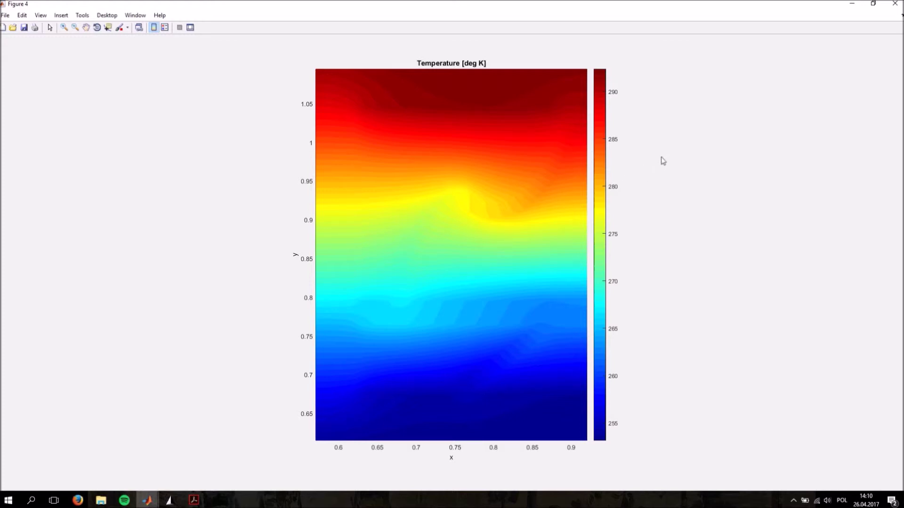
click(894, 3)
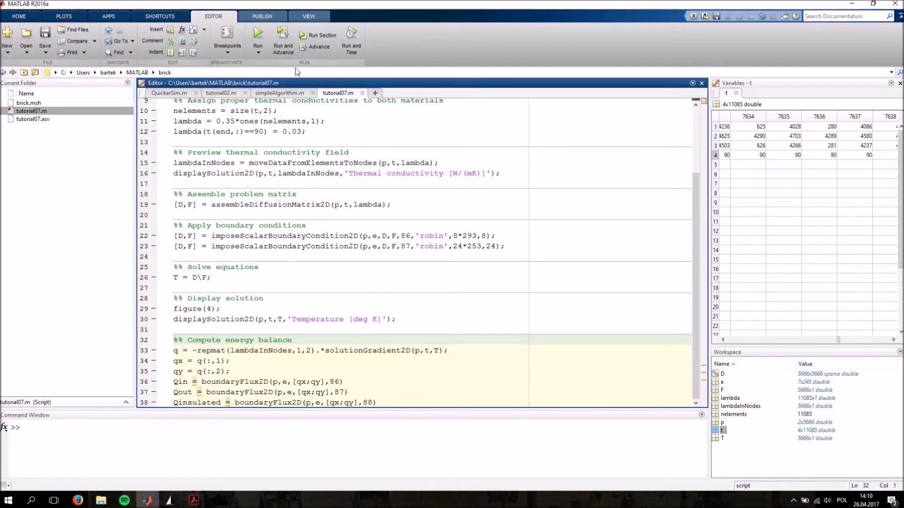
click(283, 37)
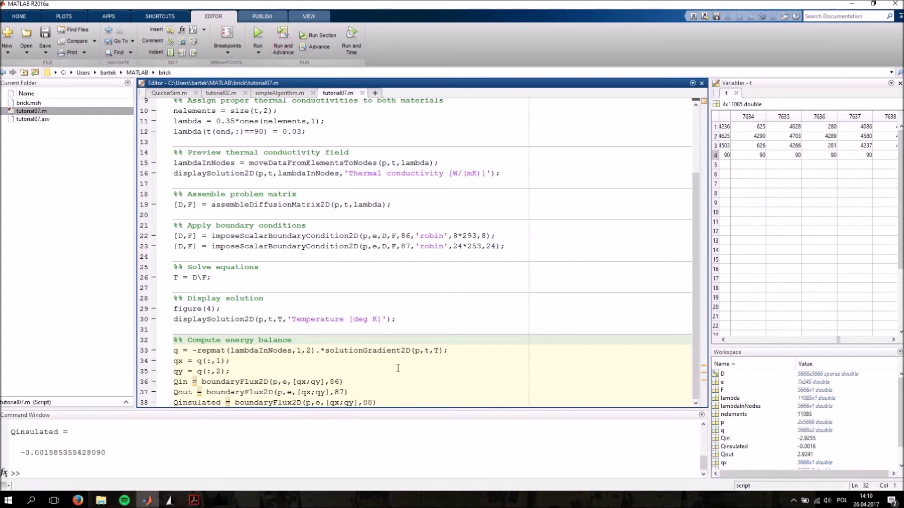
- Enlarge the Command Window to read Qin −2.9255, Qout 2.9241, Qinsulated −0.0016, then review the Display solution code
drag(528, 411, 527, 176)
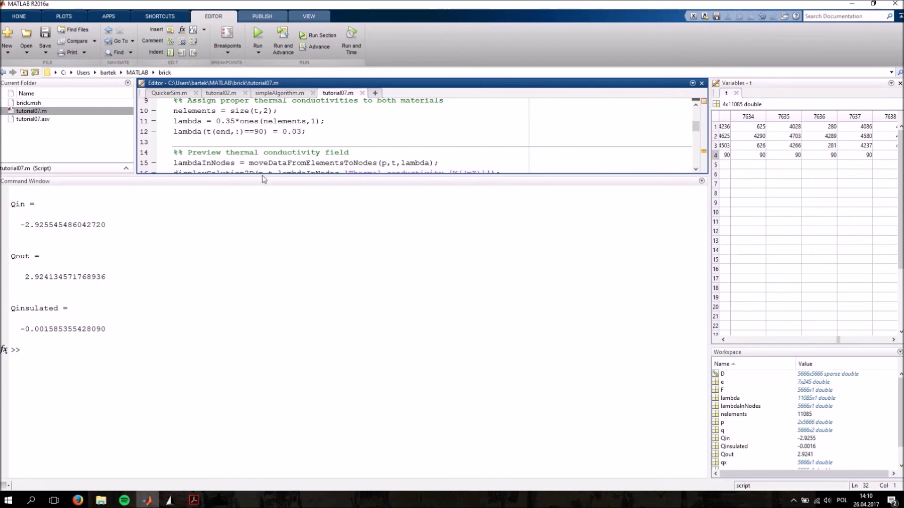
drag(264, 177, 273, 412)
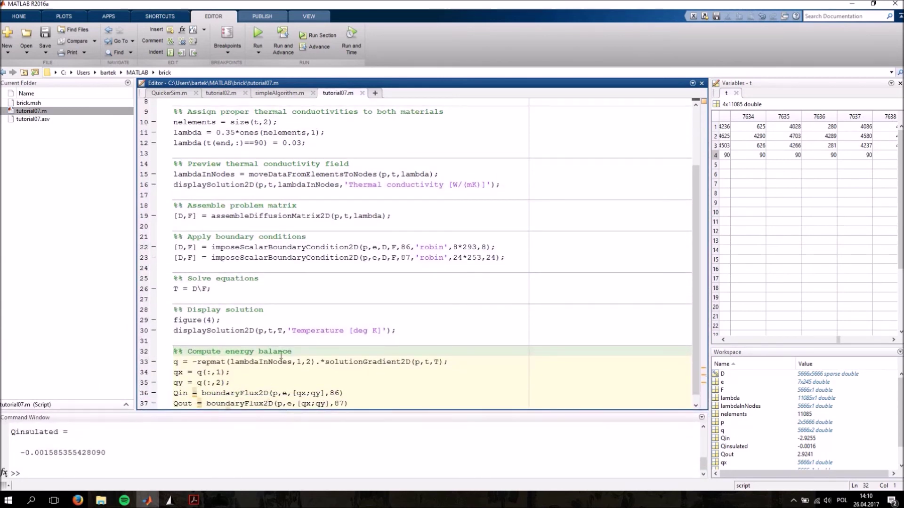
click(293, 308)
scroll(290, 306, down, 1)
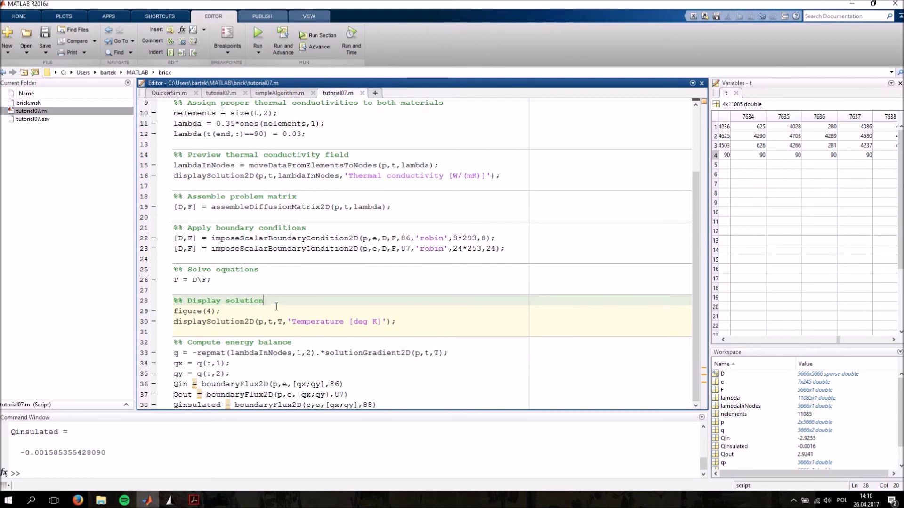
click(237, 311)
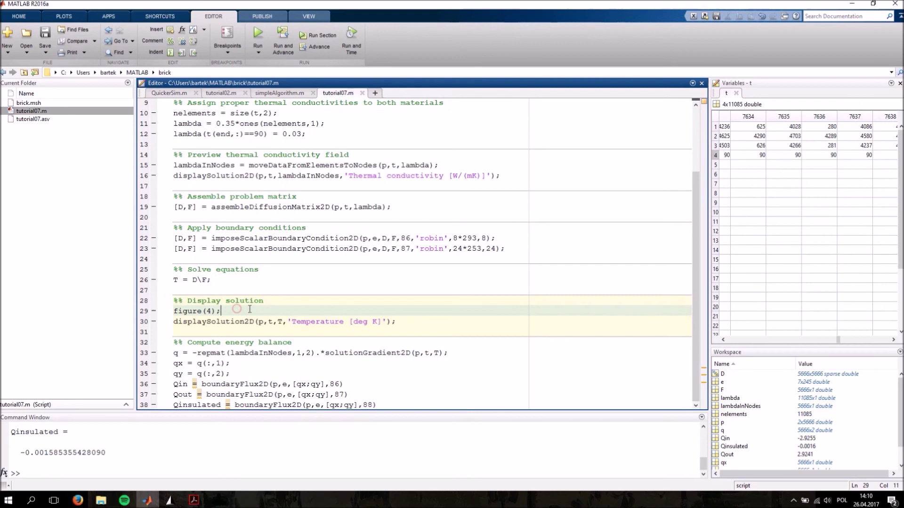